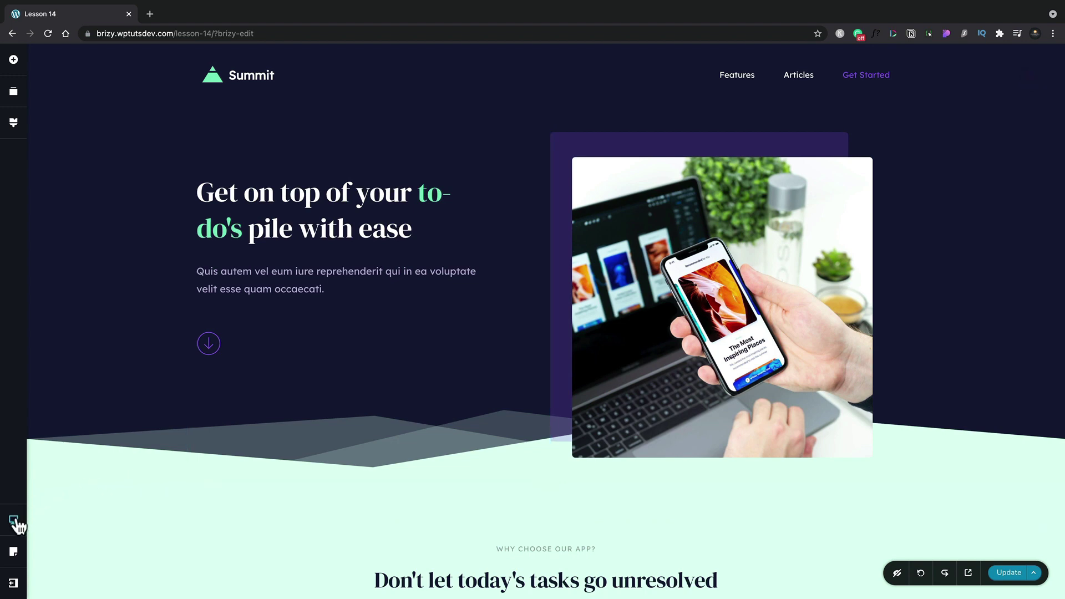
- Preview the page at tablet and mobile widths, then return to the desktop layout
left_click(14, 520)
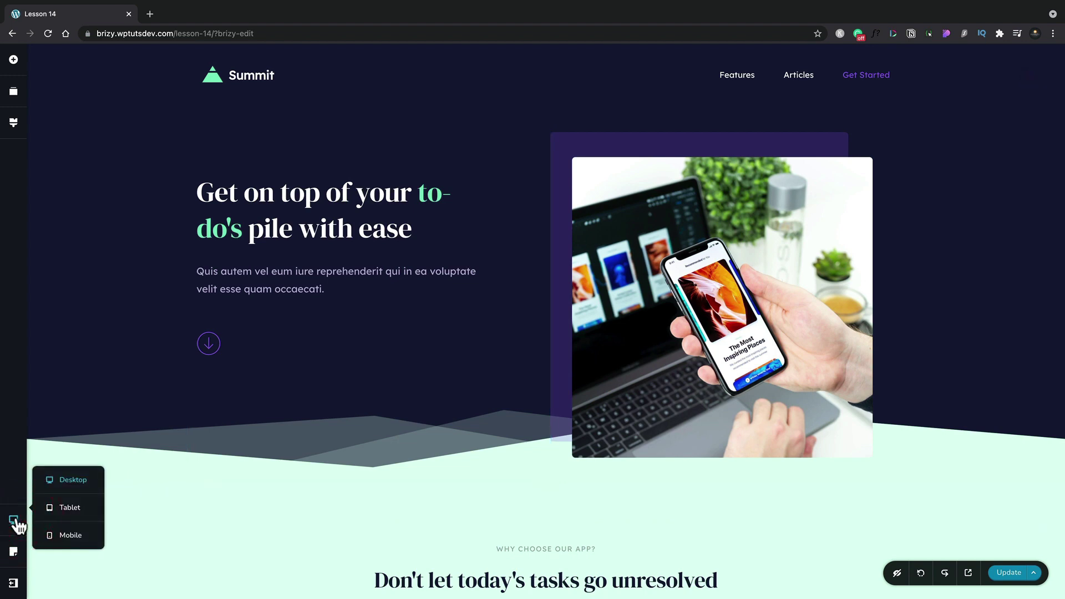
left_click(61, 507)
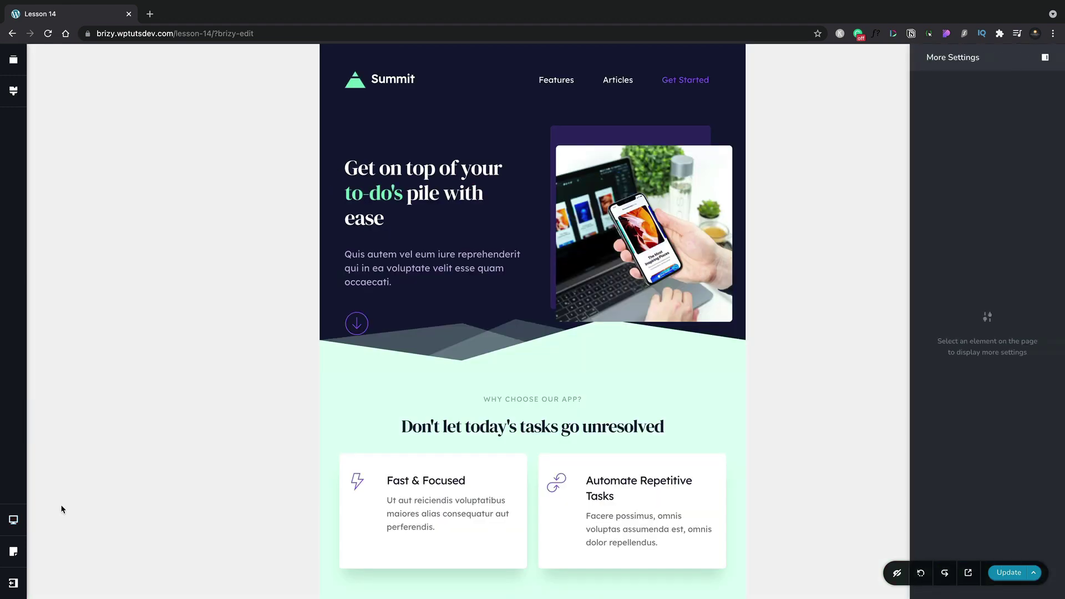
left_click(16, 520)
left_click(75, 531)
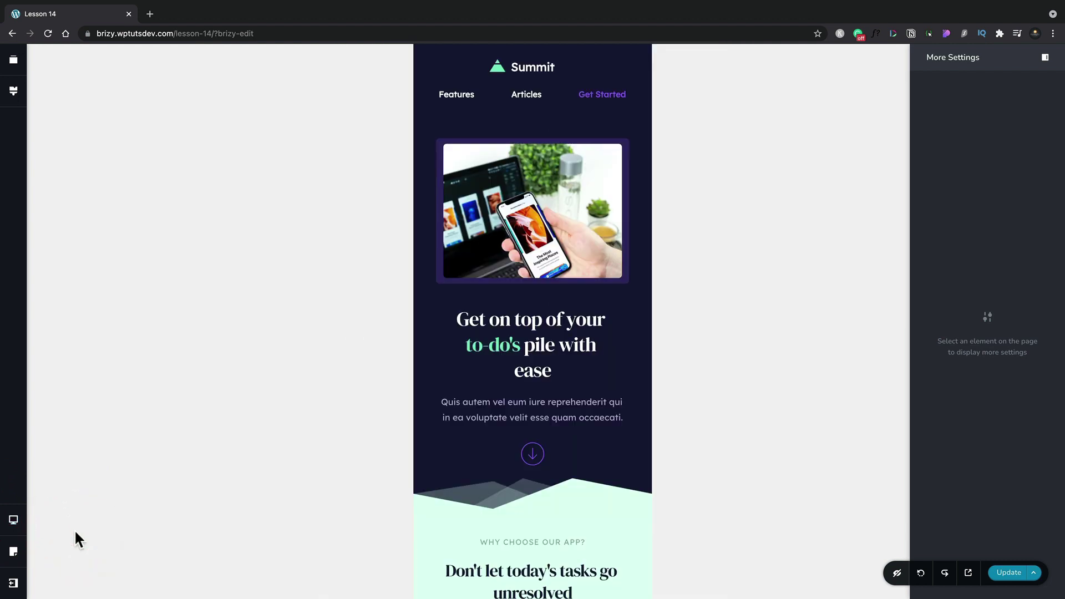
left_click(15, 520)
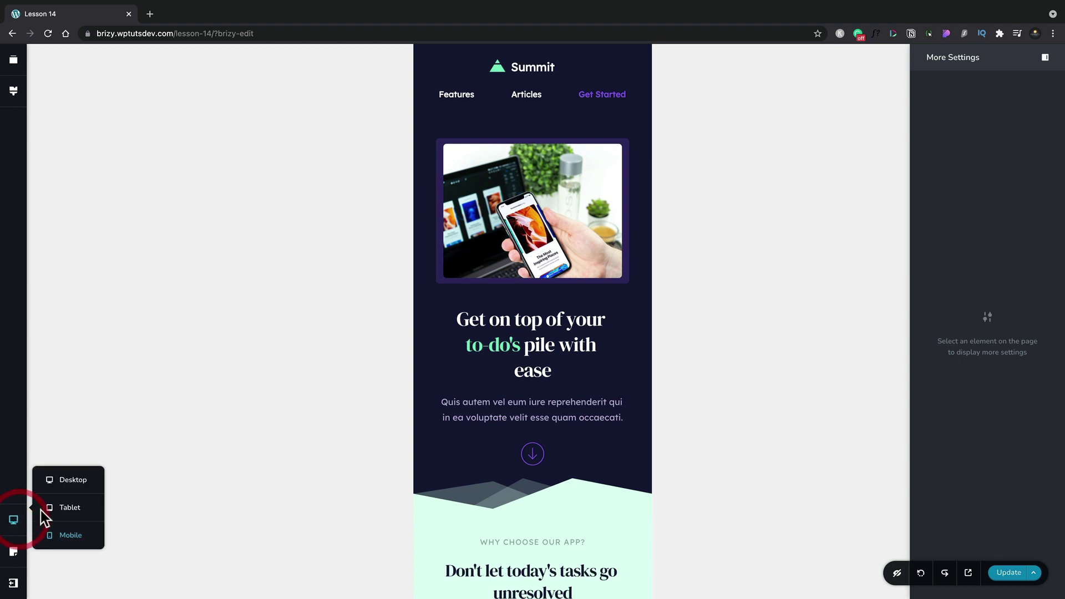
left_click(69, 480)
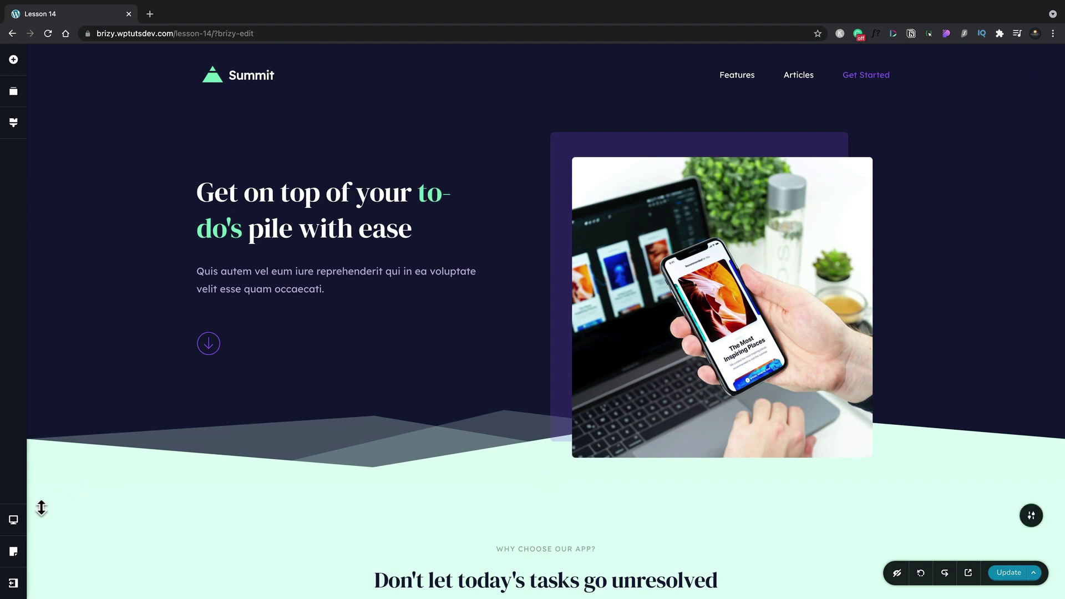
- In the tablet layout, change the hero section's background colour to purple
left_click(14, 519)
left_click(78, 516)
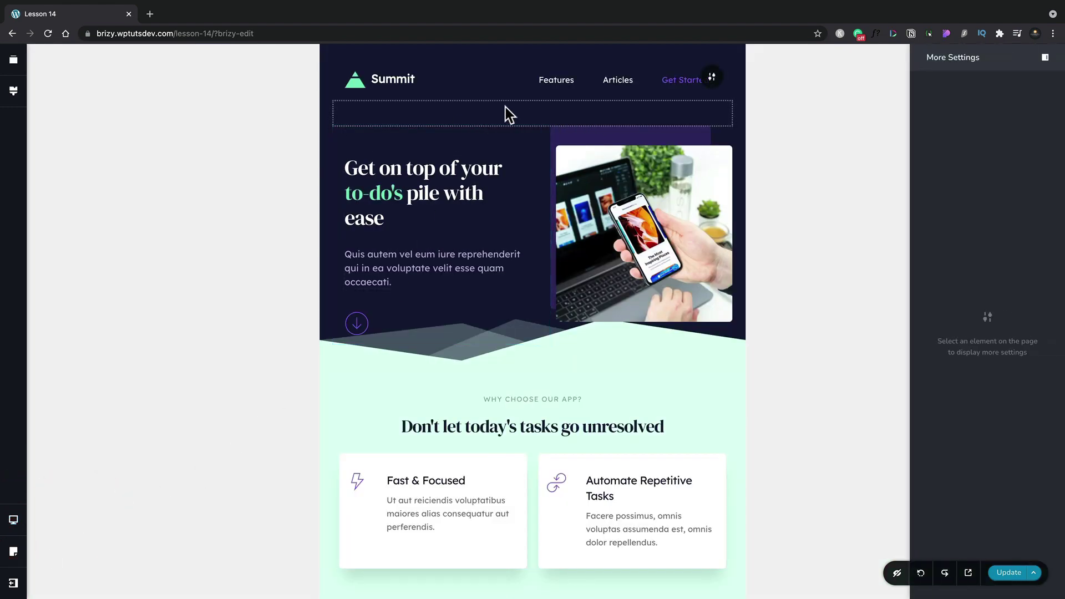
left_click(713, 78)
left_click(689, 79)
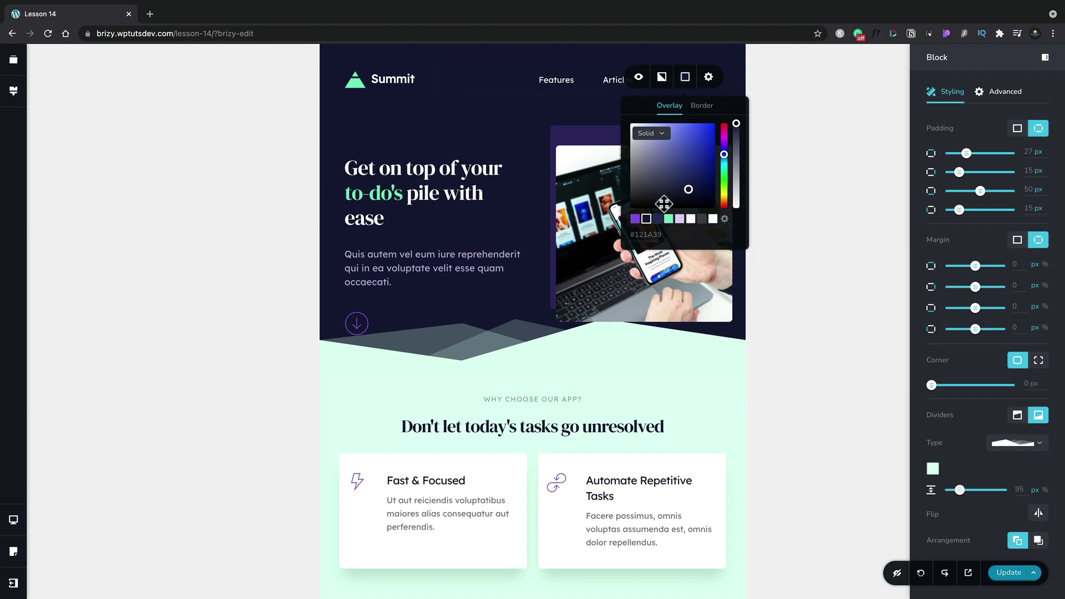
left_click(636, 220)
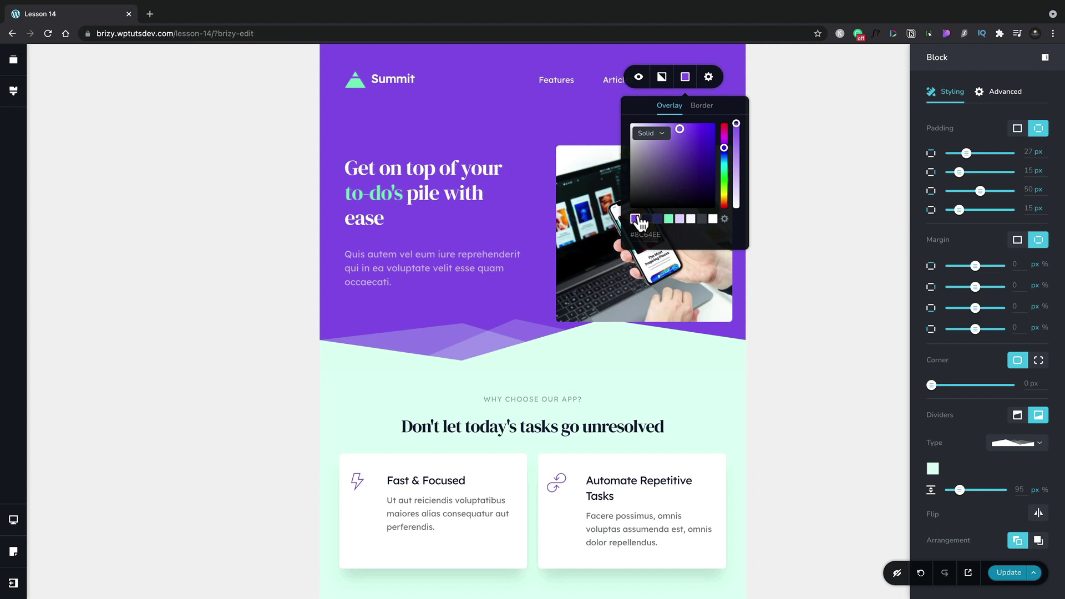
left_click(22, 520)
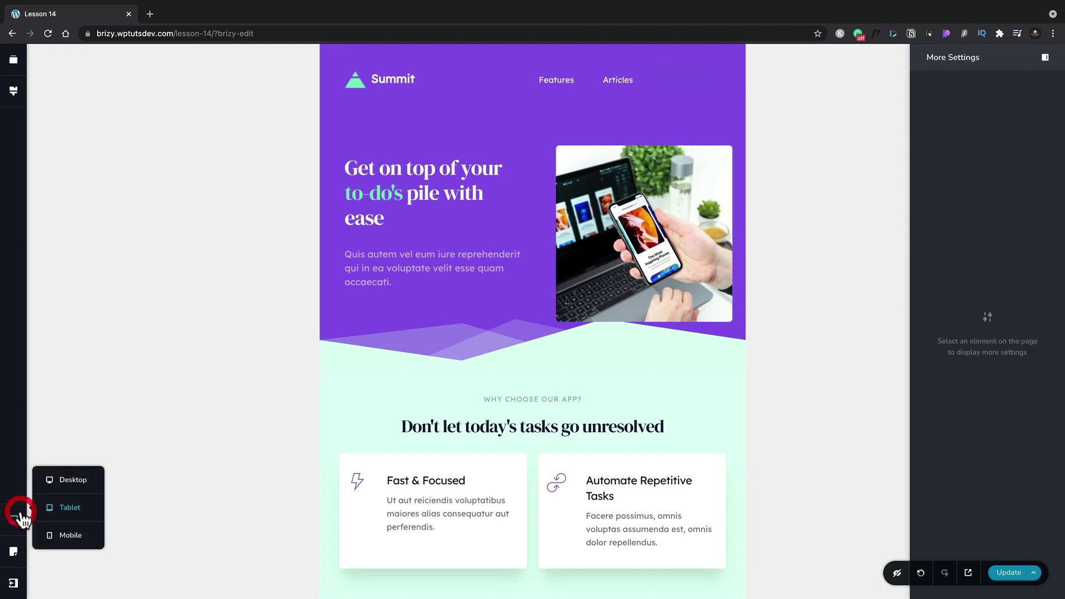
left_click(61, 481)
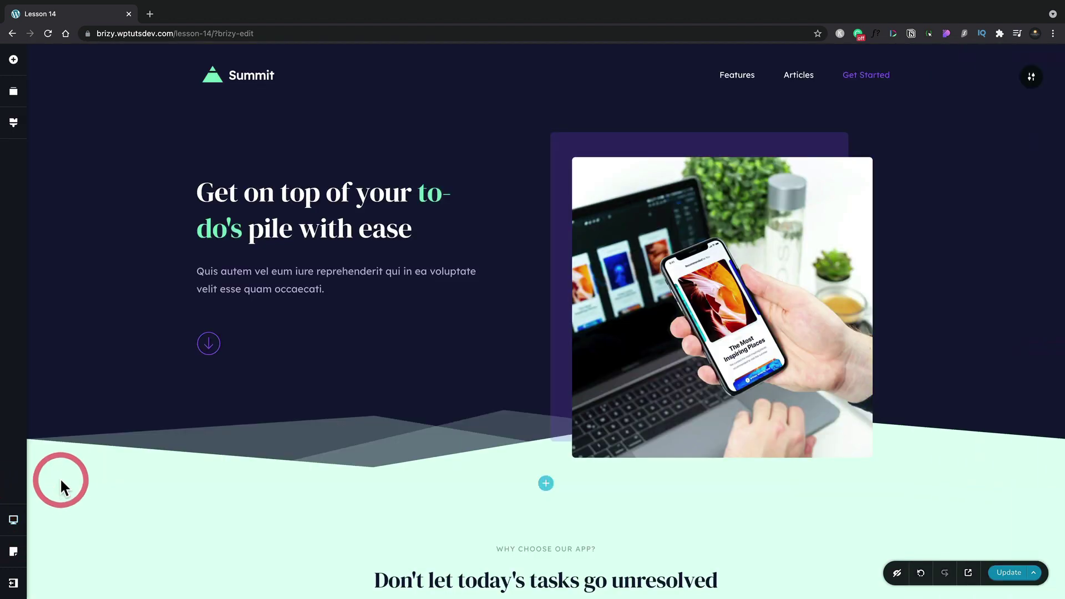
left_click(17, 519)
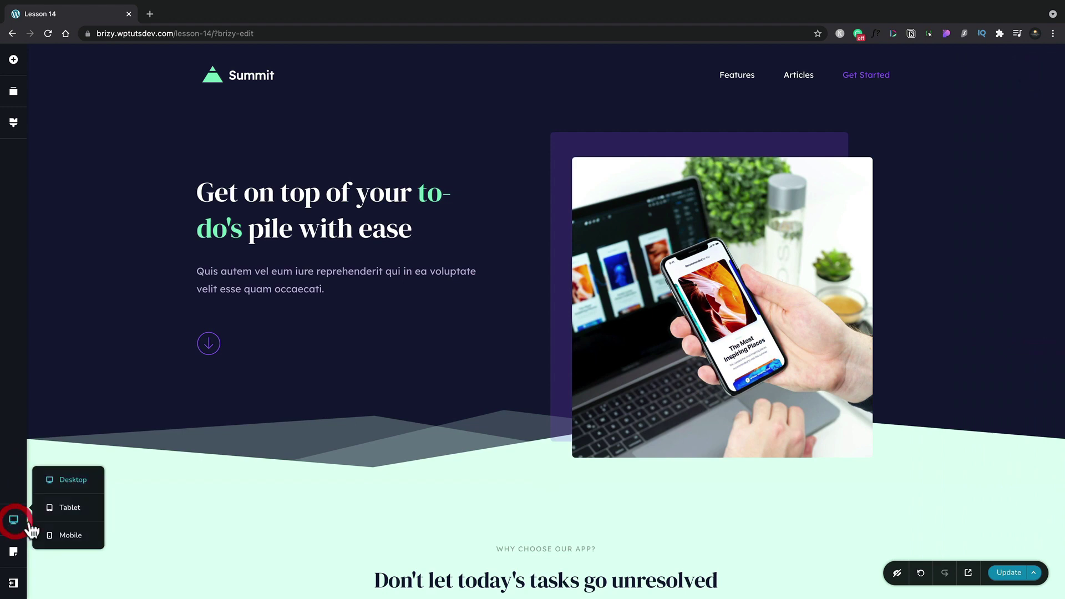
left_click(67, 534)
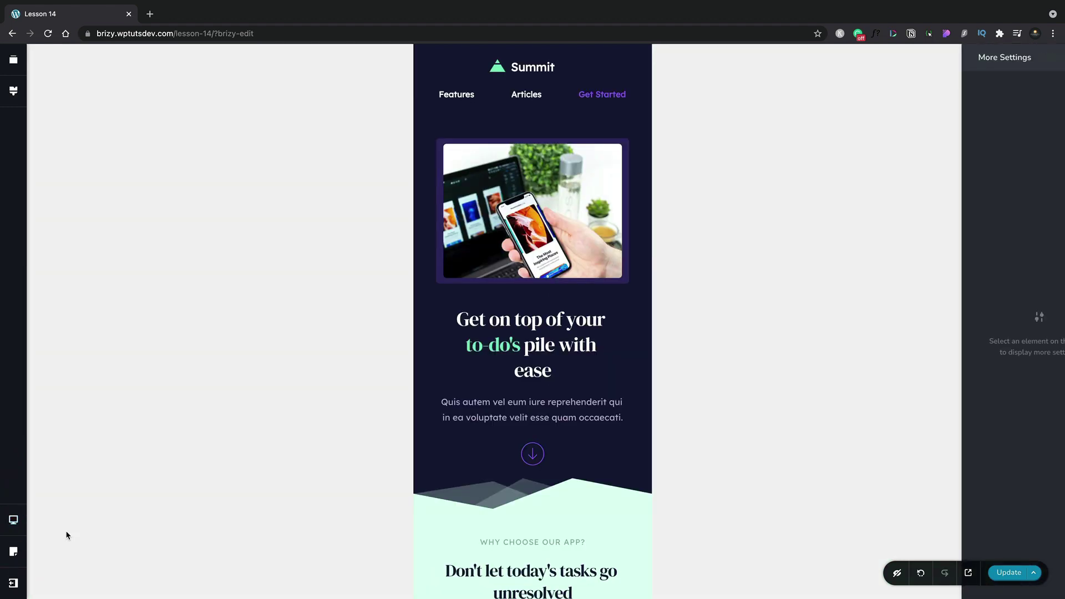
left_click(15, 521)
left_click(44, 511)
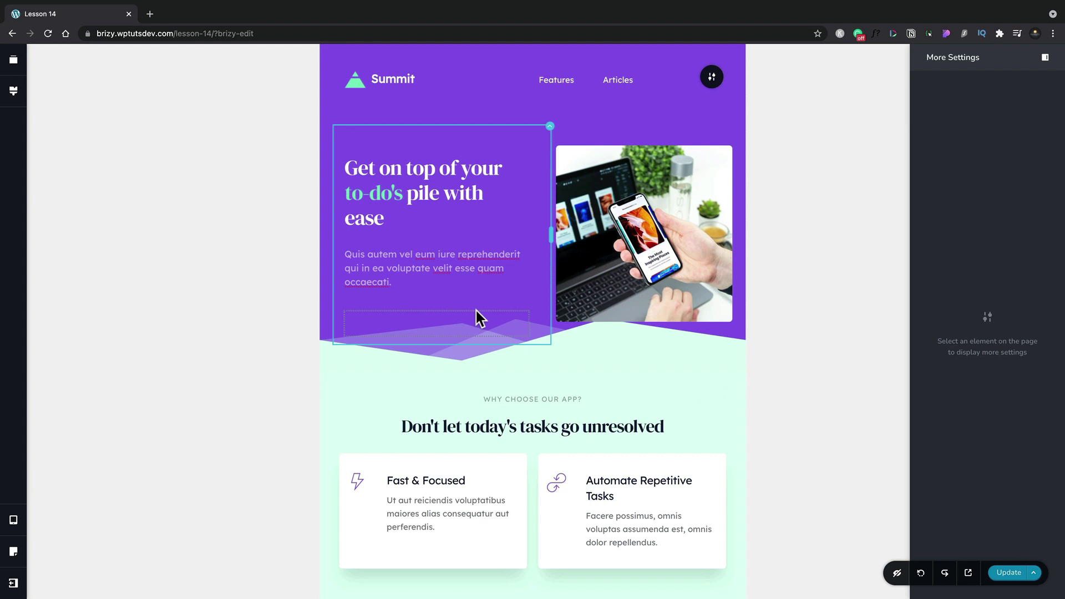
- Hide the hero subheading and set its bottom padding to 102 px on tablet, then view desktop
left_click(425, 269)
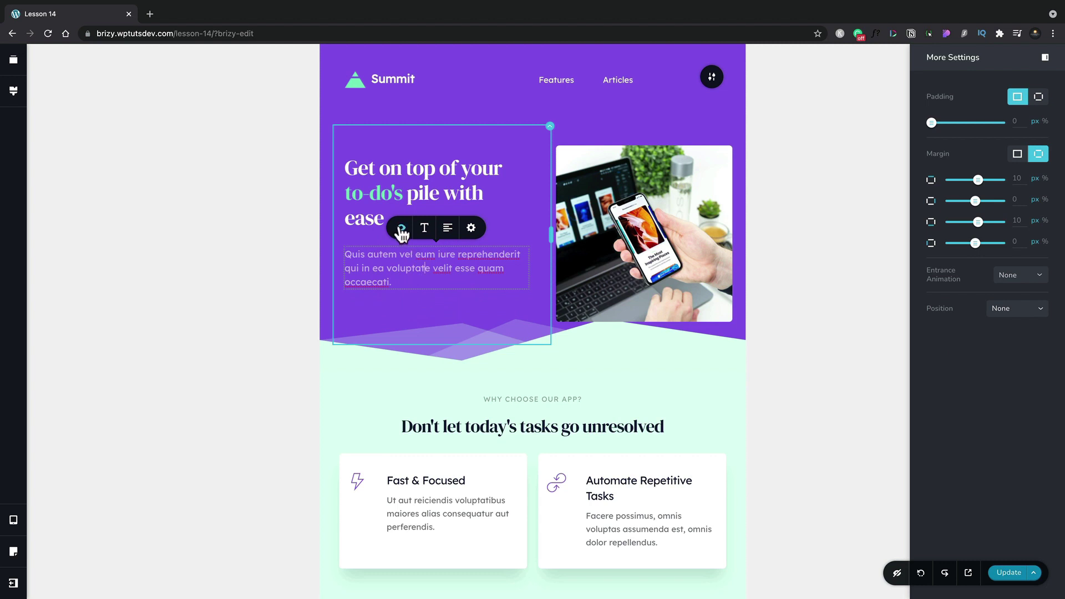
left_click(401, 229)
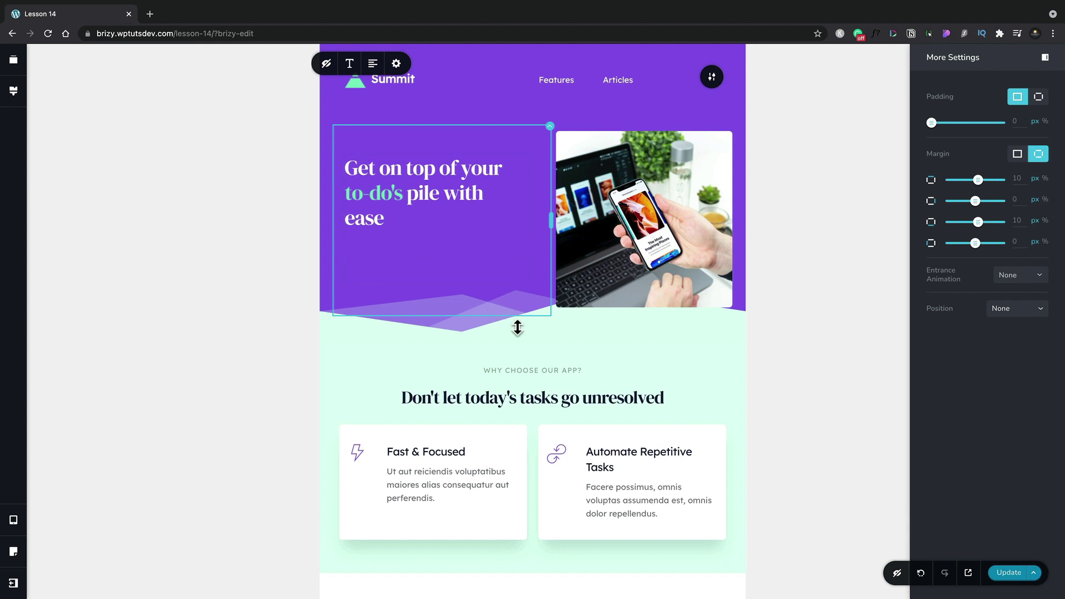
left_click_drag(518, 329, 516, 359)
left_click(515, 359)
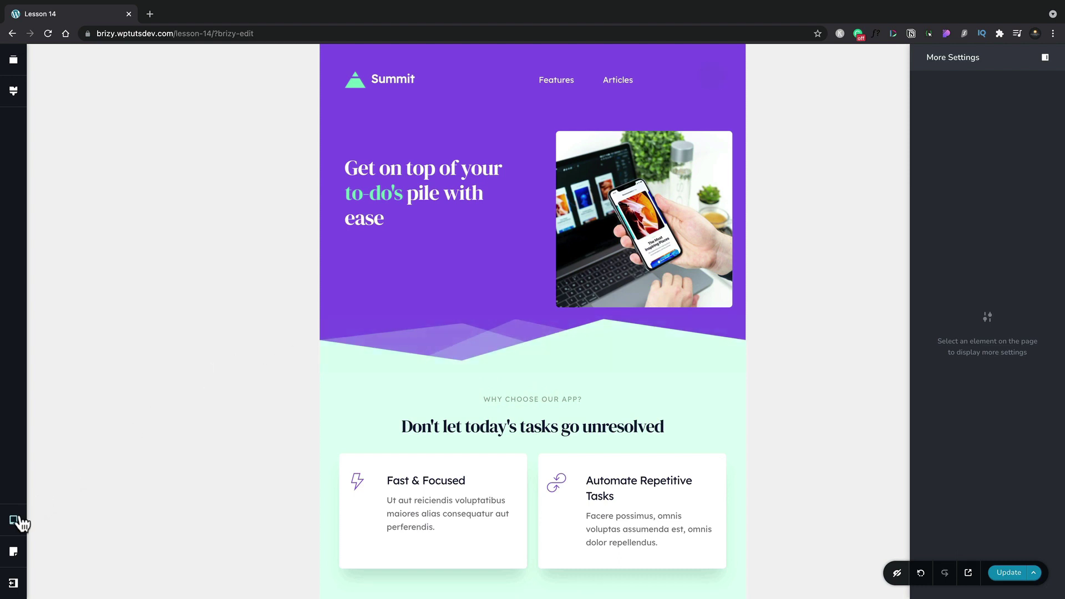
mouse_move(19, 525)
left_click(96, 476)
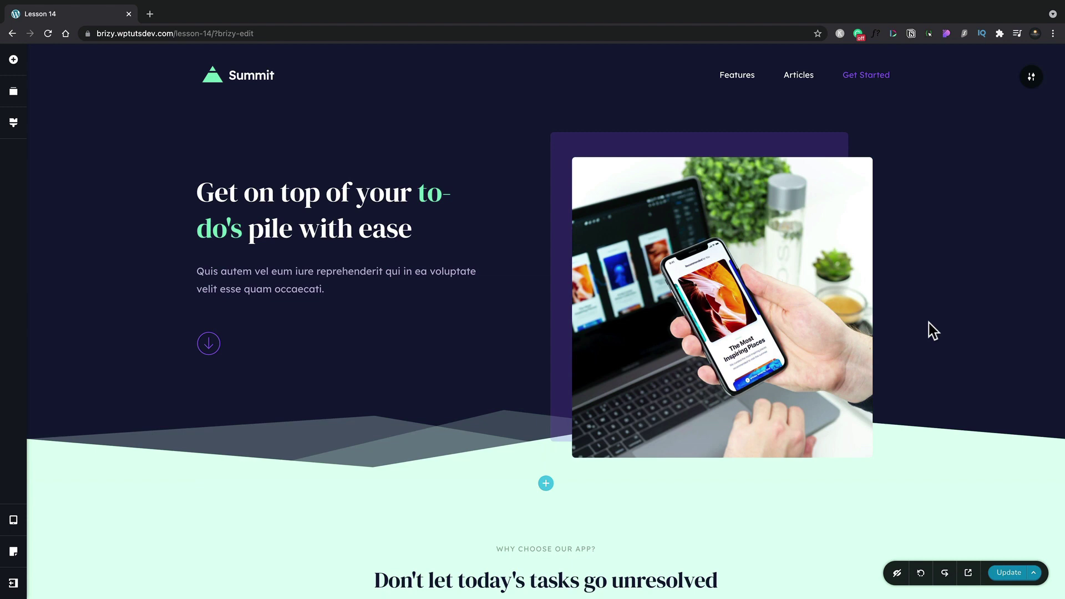
- In the tablet layout, reverse the hero's image and heading columns
left_click(18, 523)
left_click(61, 507)
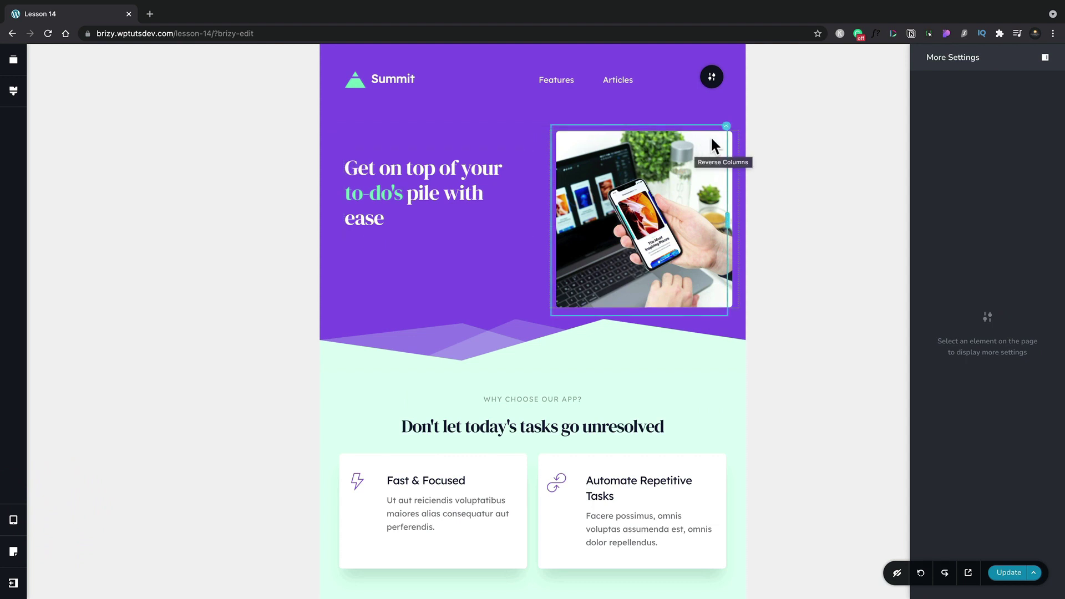
left_click(726, 126)
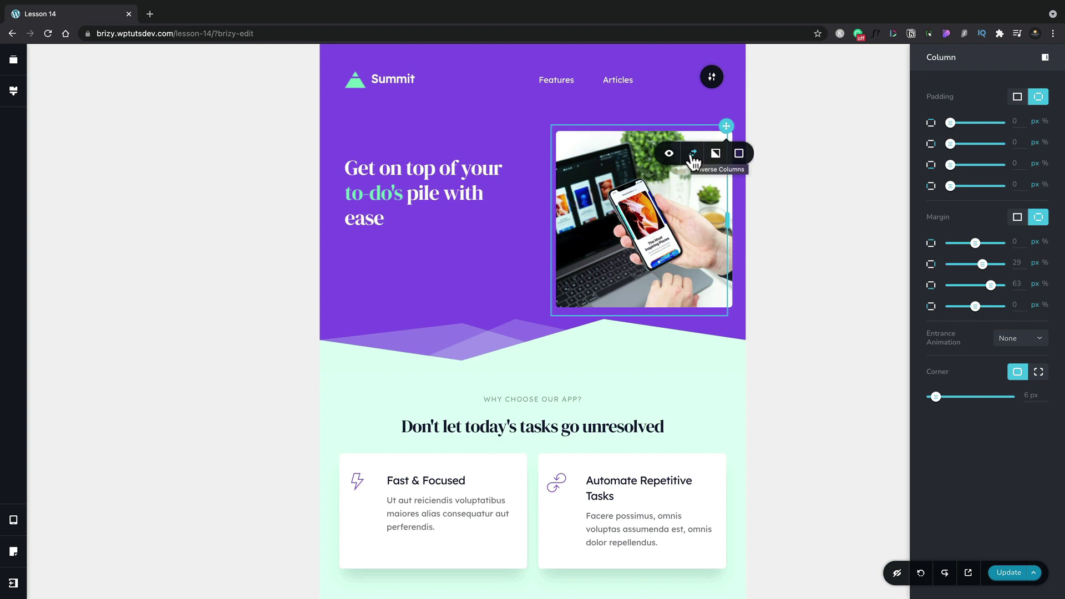
left_click(693, 158)
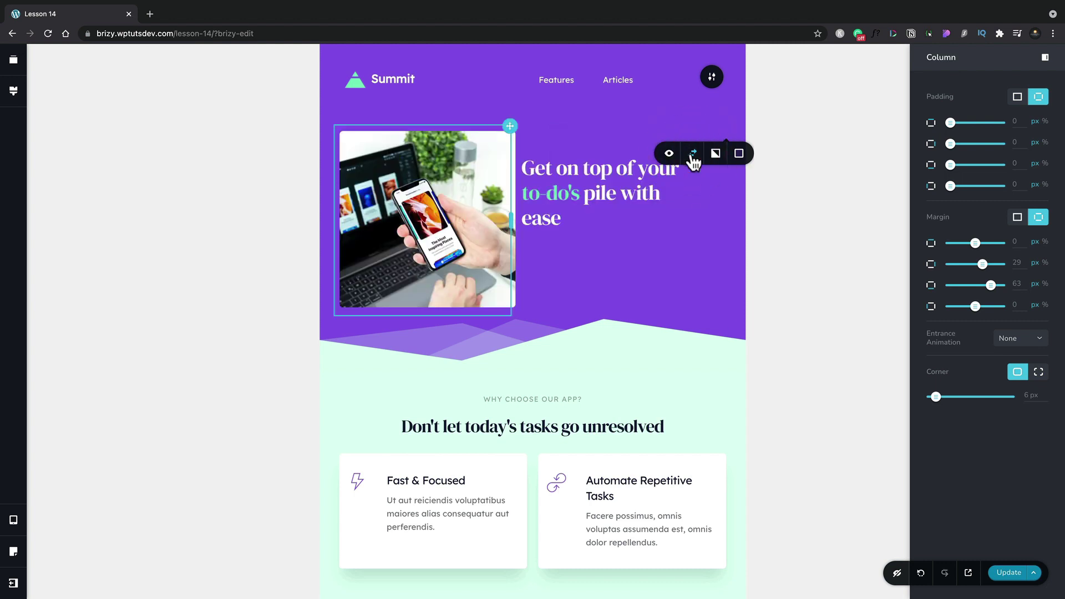
- Compare the desktop and tablet layouts, then switch the preview to mobile
left_click(13, 521)
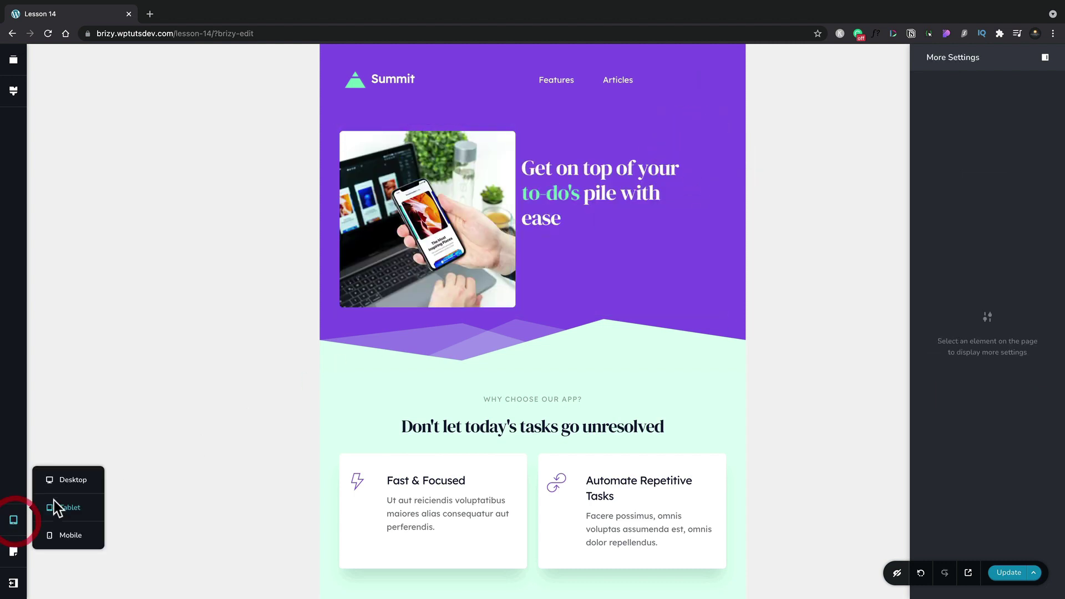
left_click(62, 481)
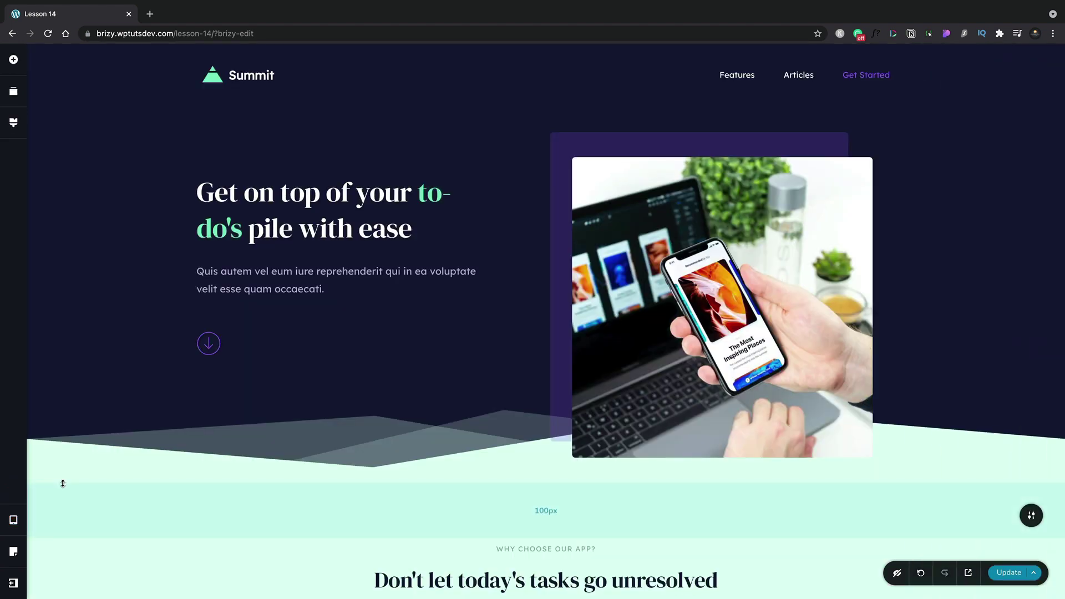
left_click(14, 519)
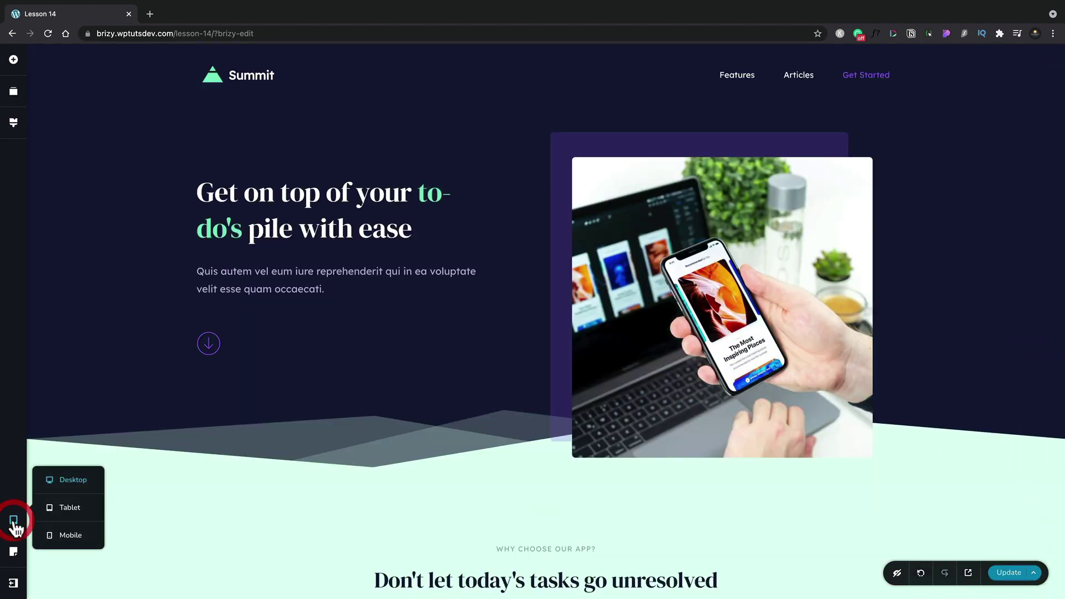
left_click(54, 513)
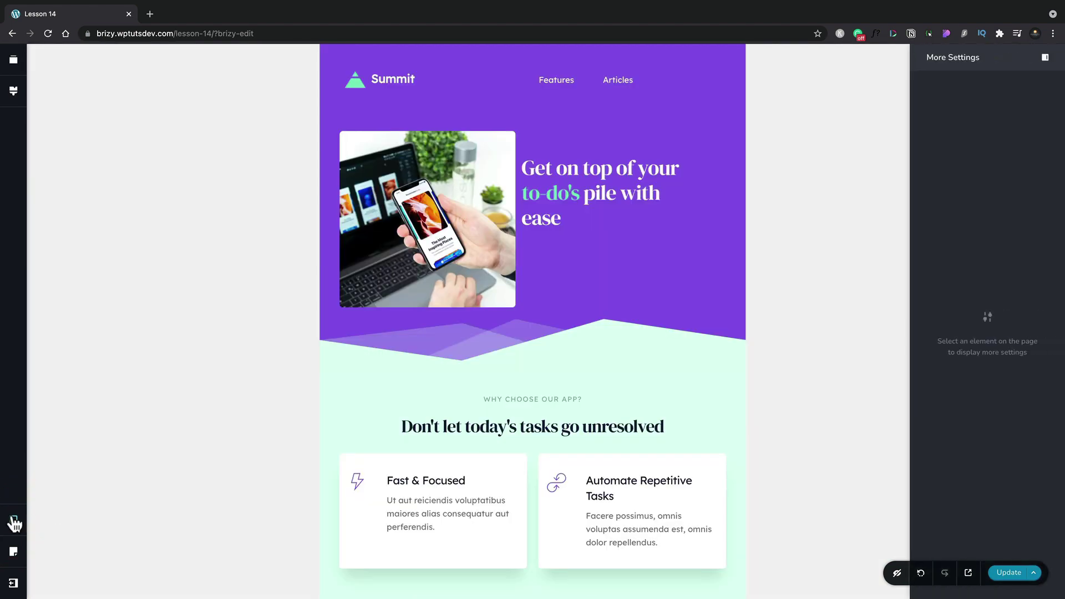
left_click(15, 523)
left_click(59, 528)
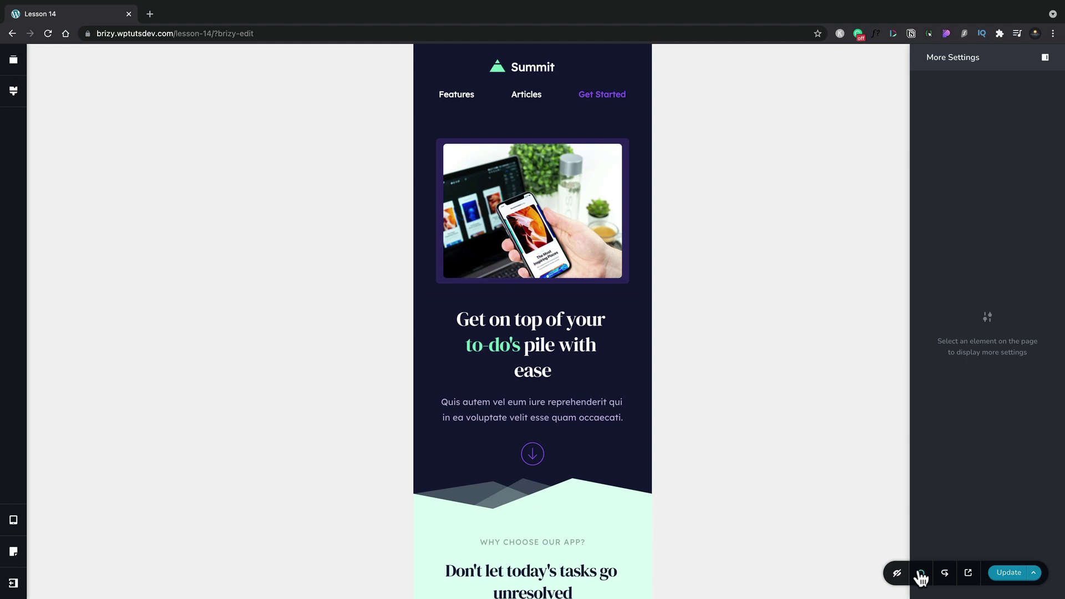
- On desktop, undo the last change and trim the subheading to end at 'Quis autem vel eum iure.'
left_click(10, 522)
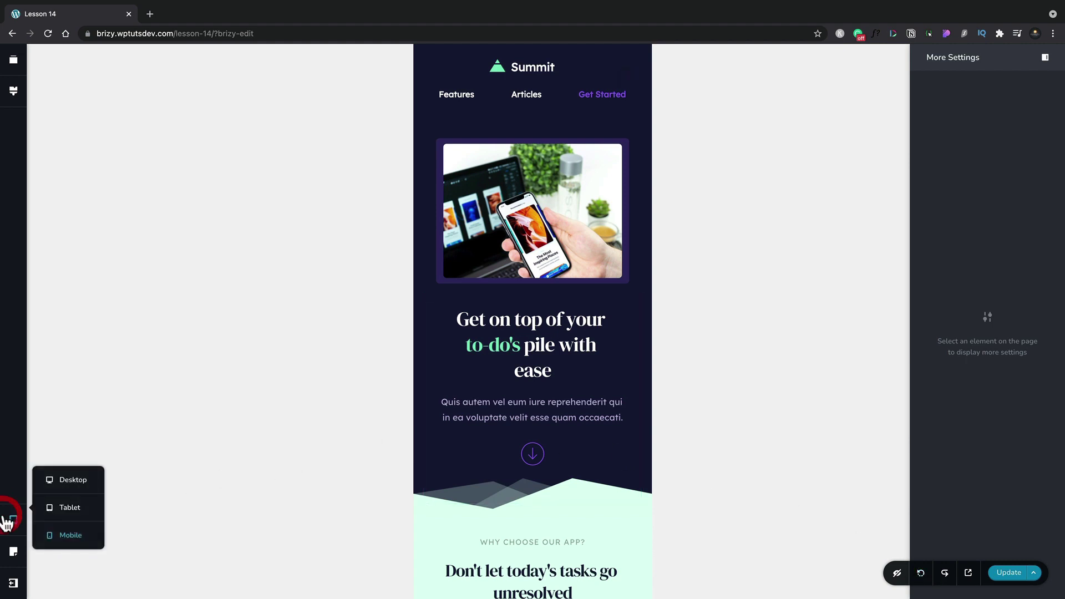
left_click(58, 481)
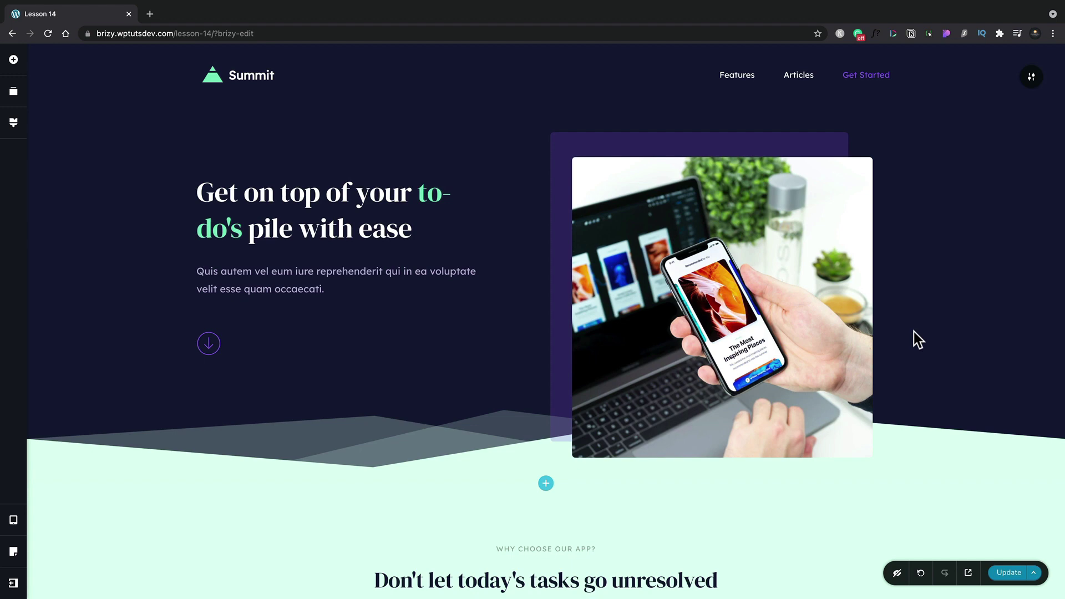
key("ctrl+z")
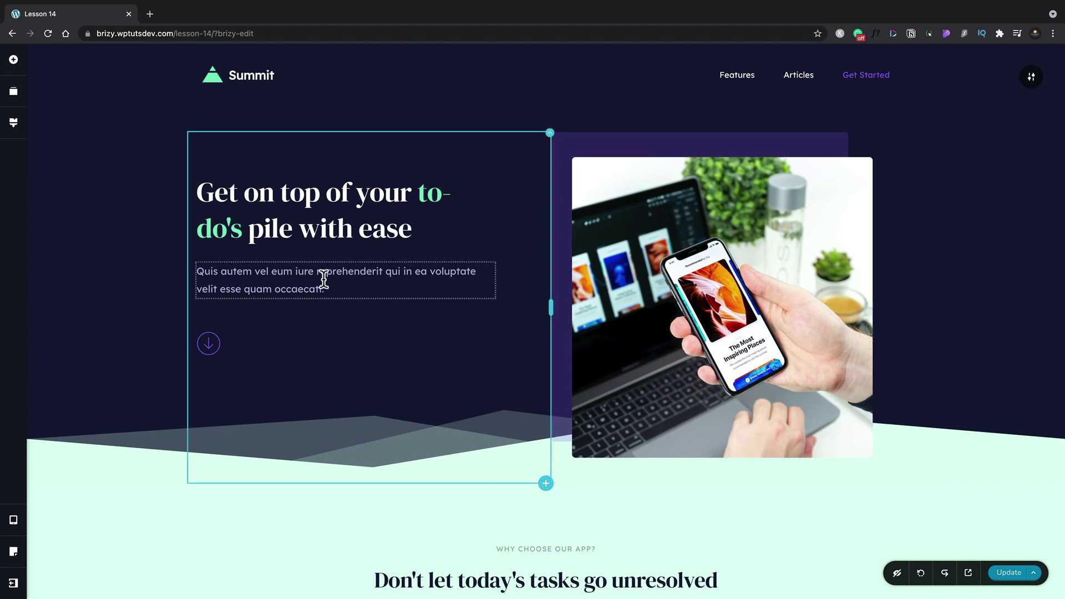
left_click_drag(314, 271, 324, 289)
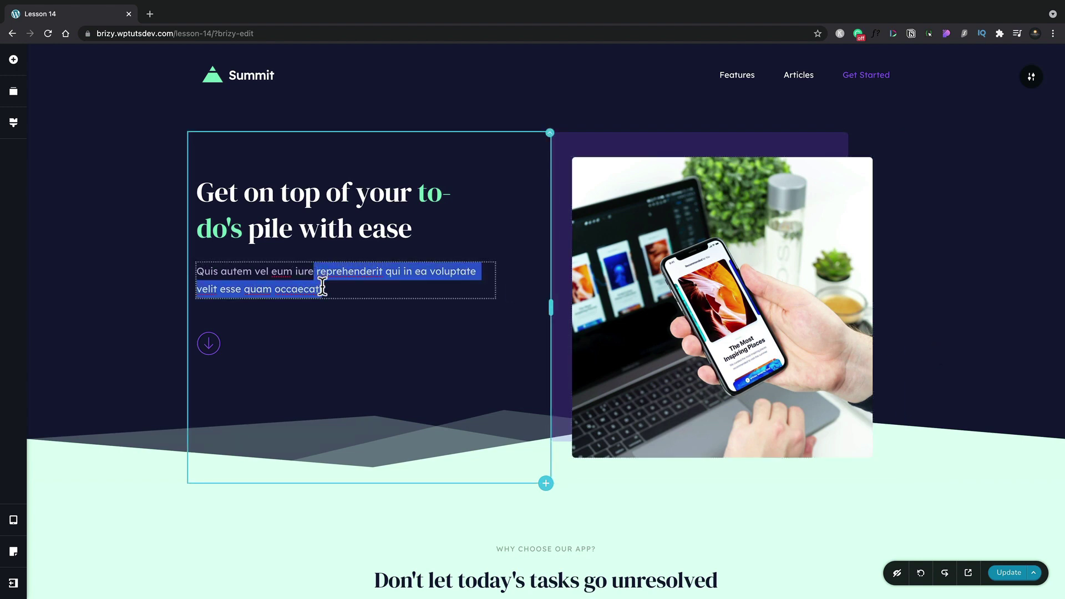
key("BackSpace")
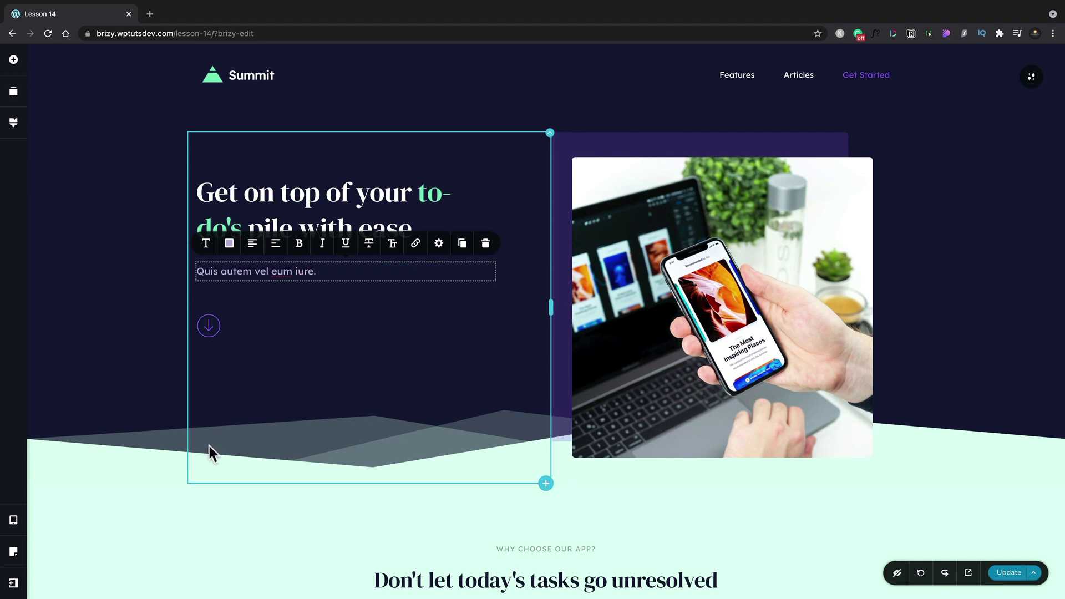
- Check the shortened subheading in the tablet and mobile layouts, then return to desktop
left_click(10, 526)
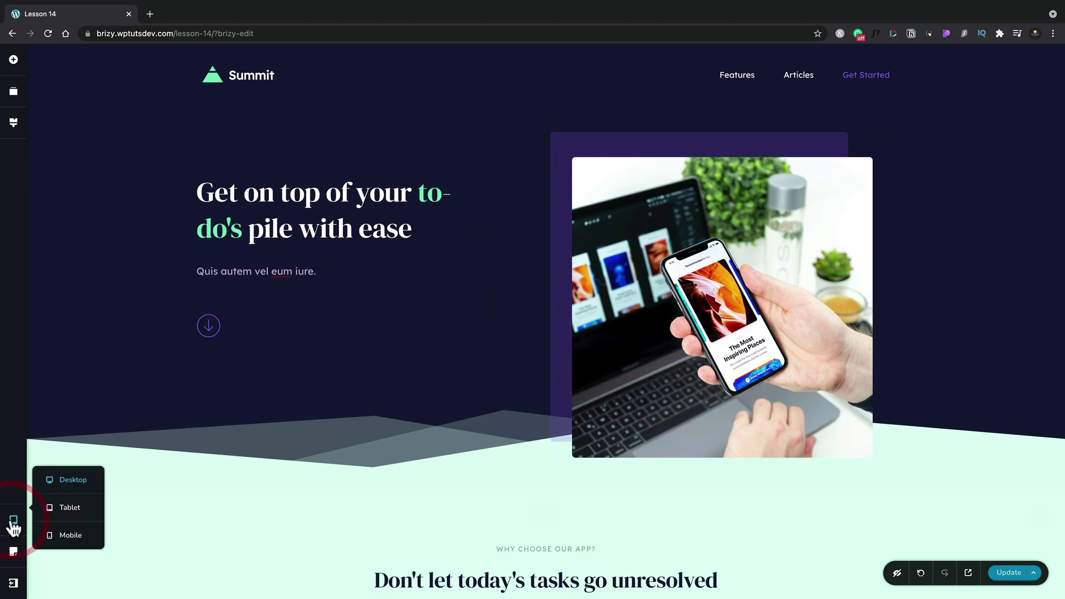
left_click(56, 506)
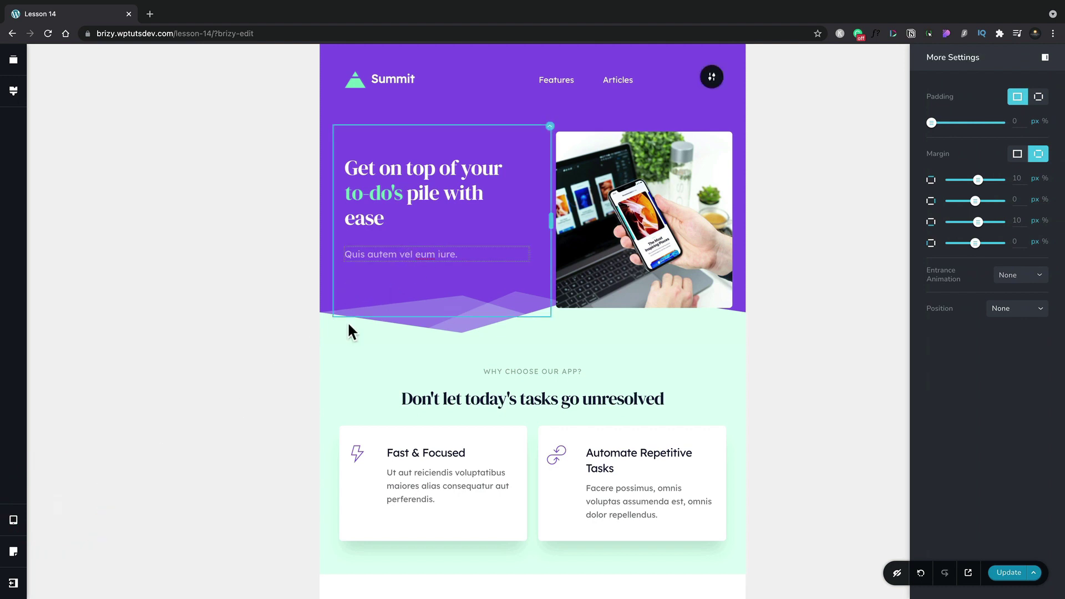
left_click(12, 526)
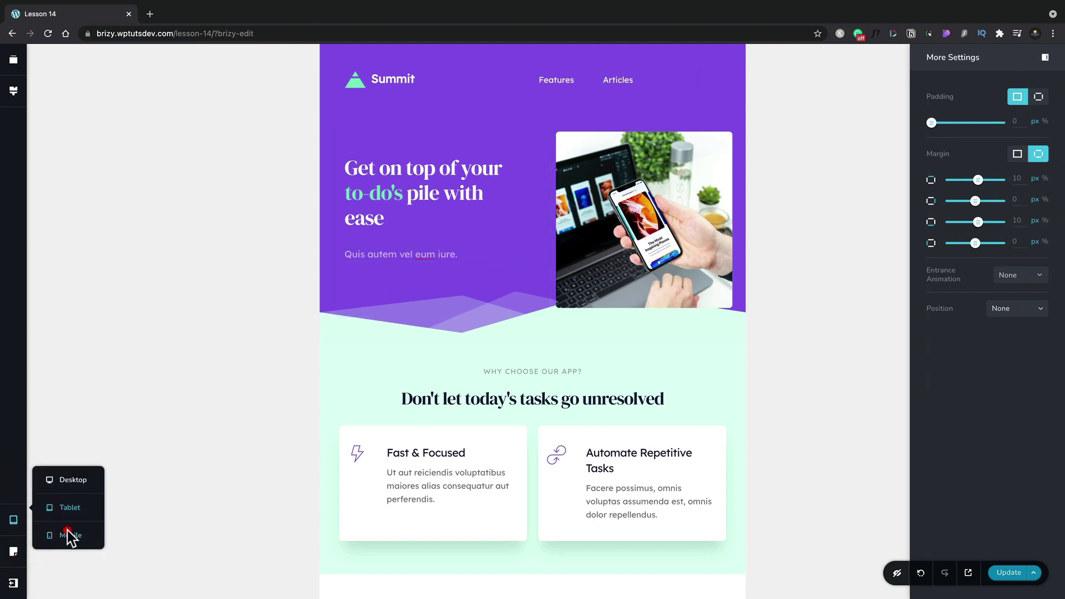
left_click(67, 532)
left_click(14, 521)
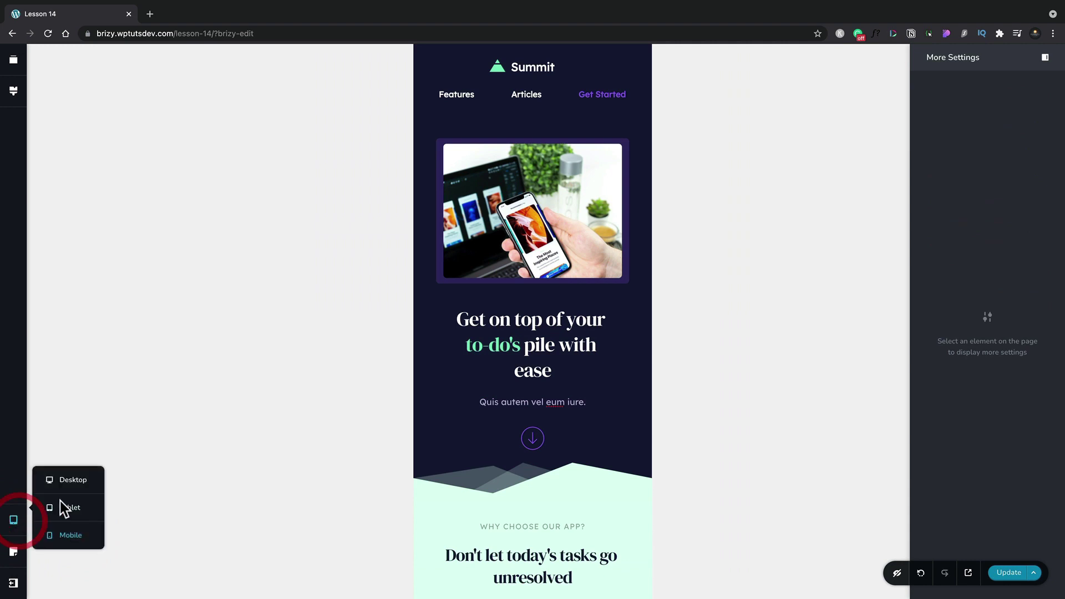
left_click(64, 484)
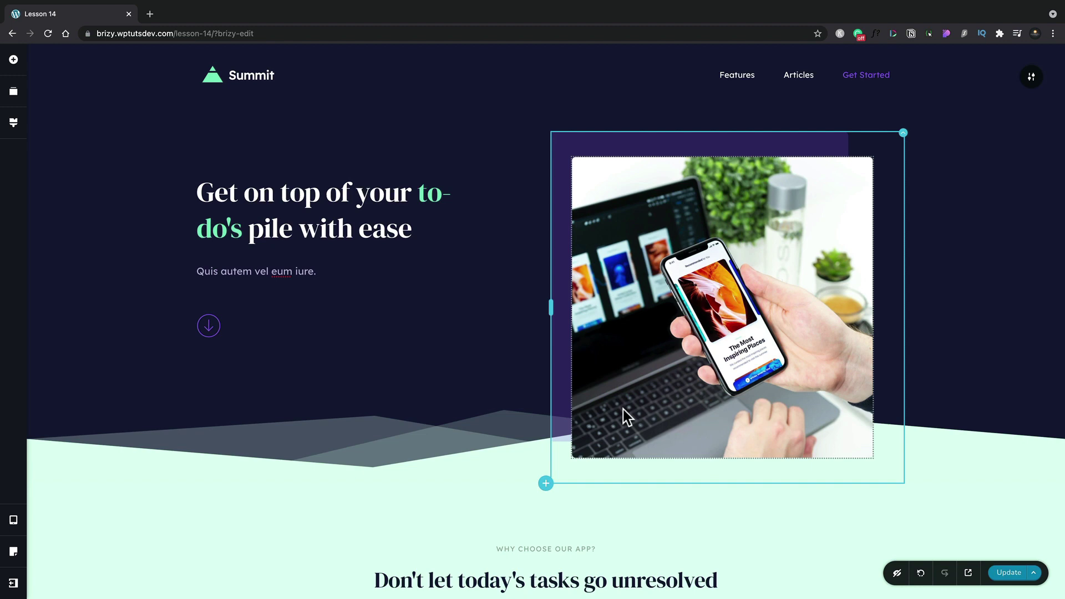
left_click(371, 238)
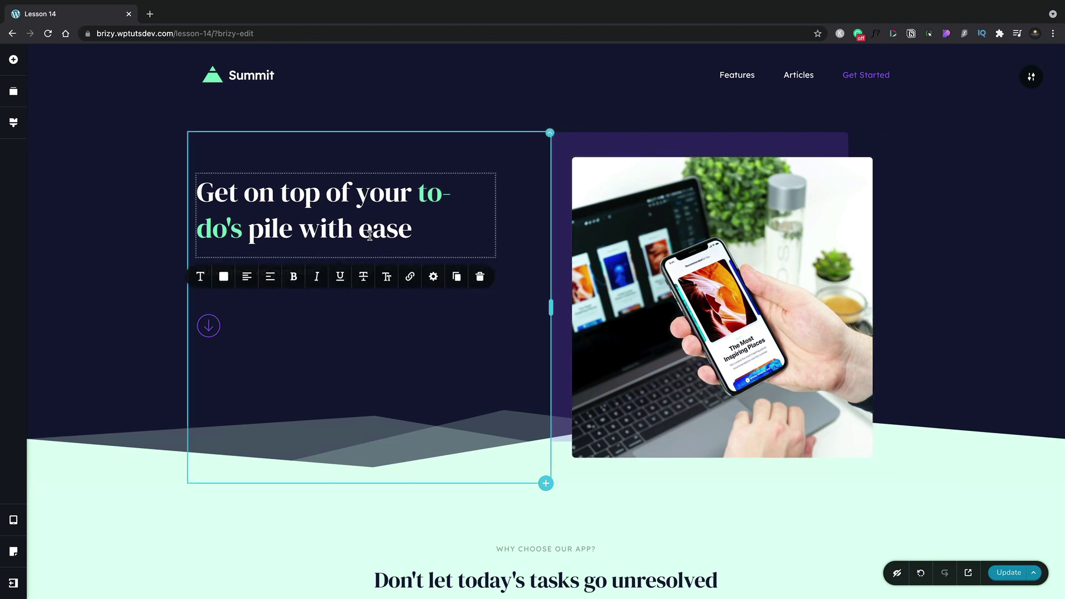
left_click(207, 328)
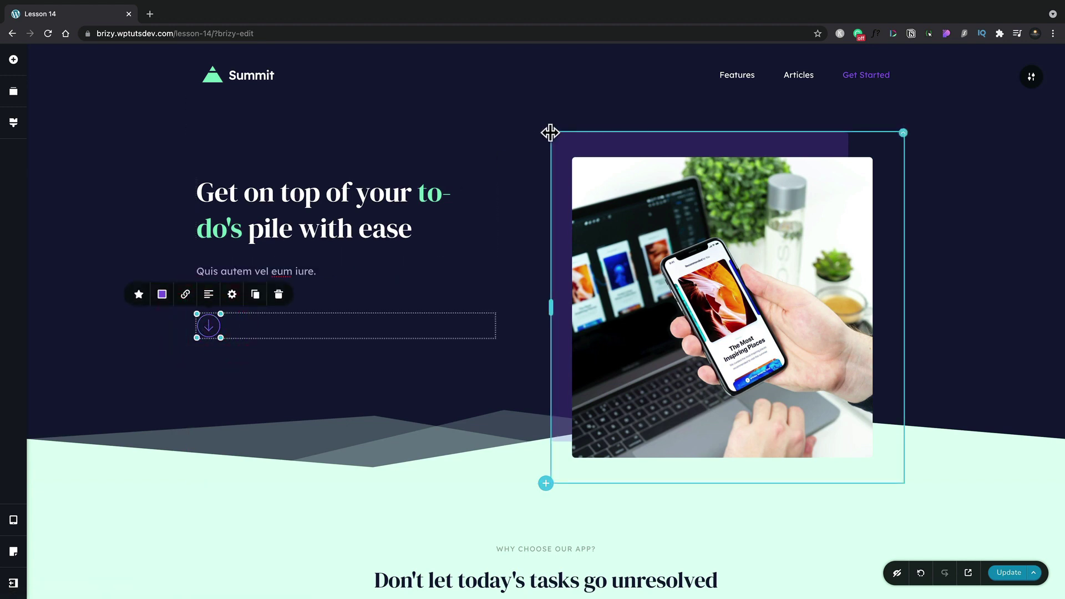
left_click(542, 143)
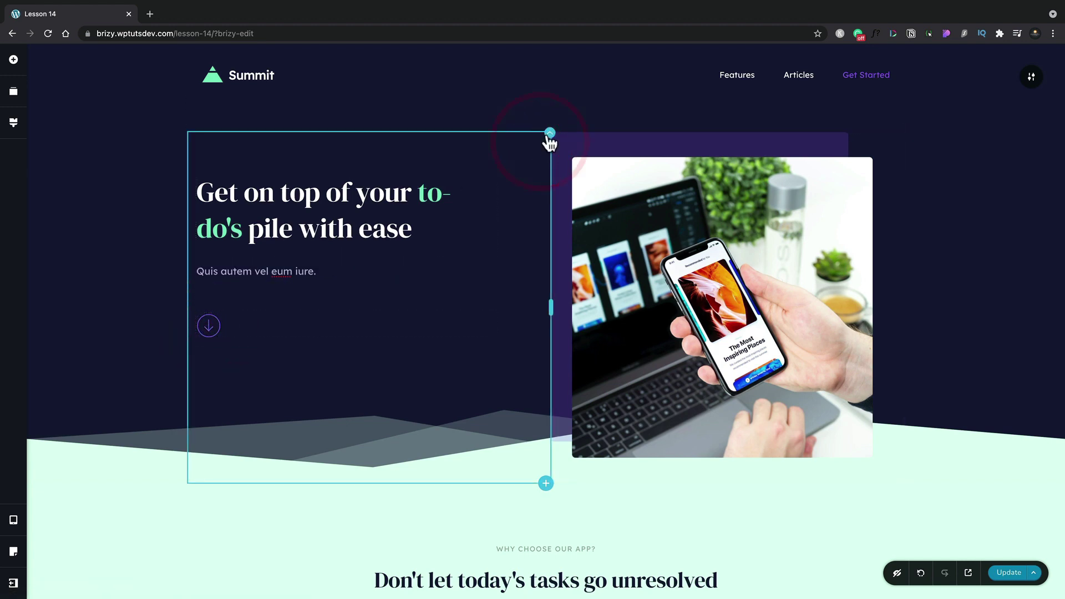
left_click(549, 136)
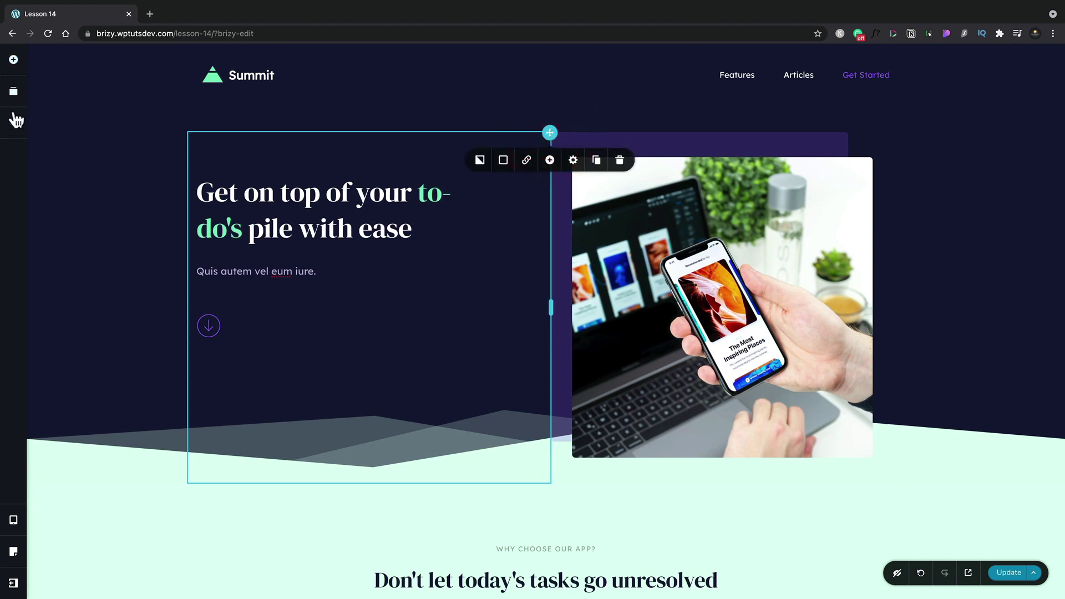
left_click(12, 61)
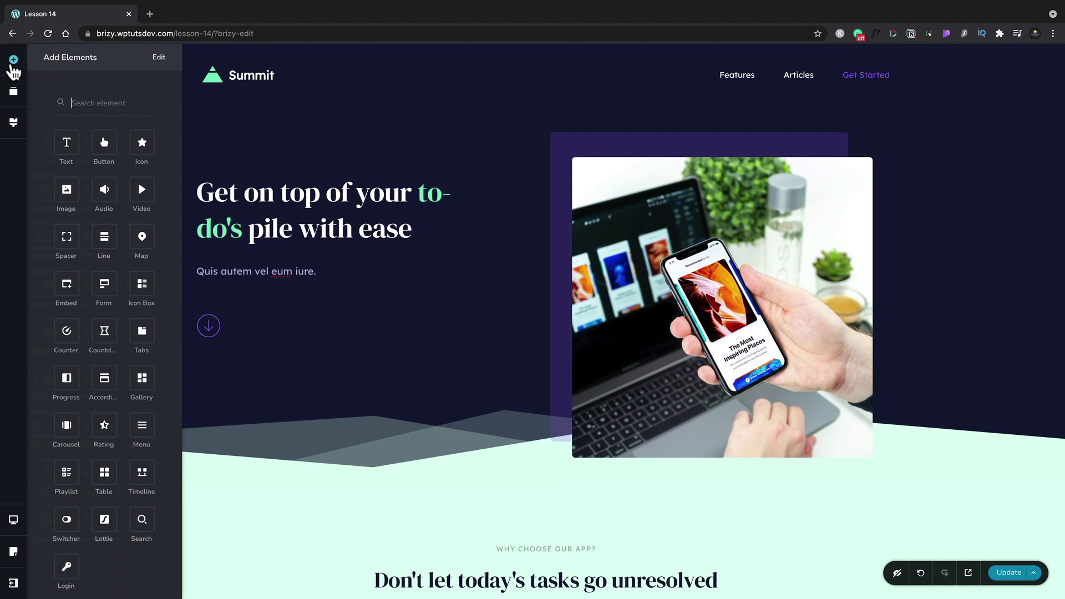
left_click(304, 537)
- In the tablet layout, move the hero image's focal point slightly down and right
left_click(13, 519)
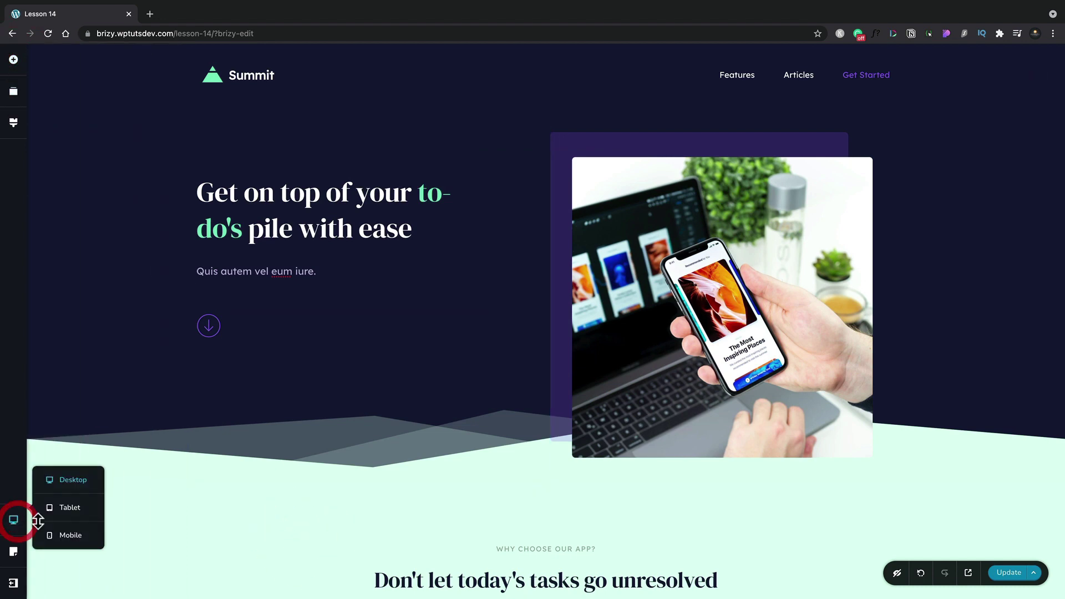
left_click(68, 508)
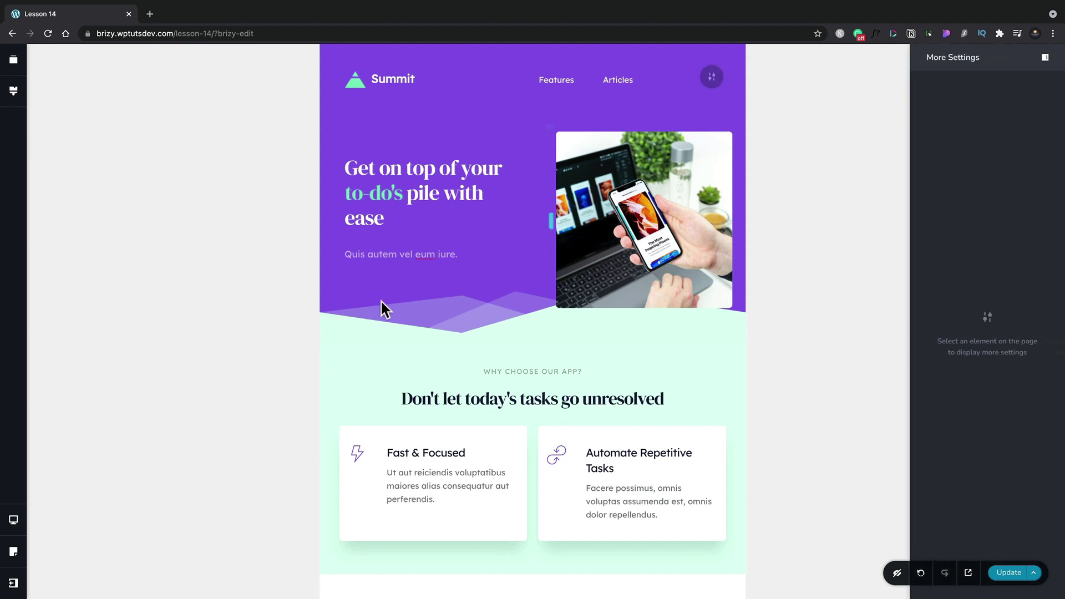
left_click(442, 197)
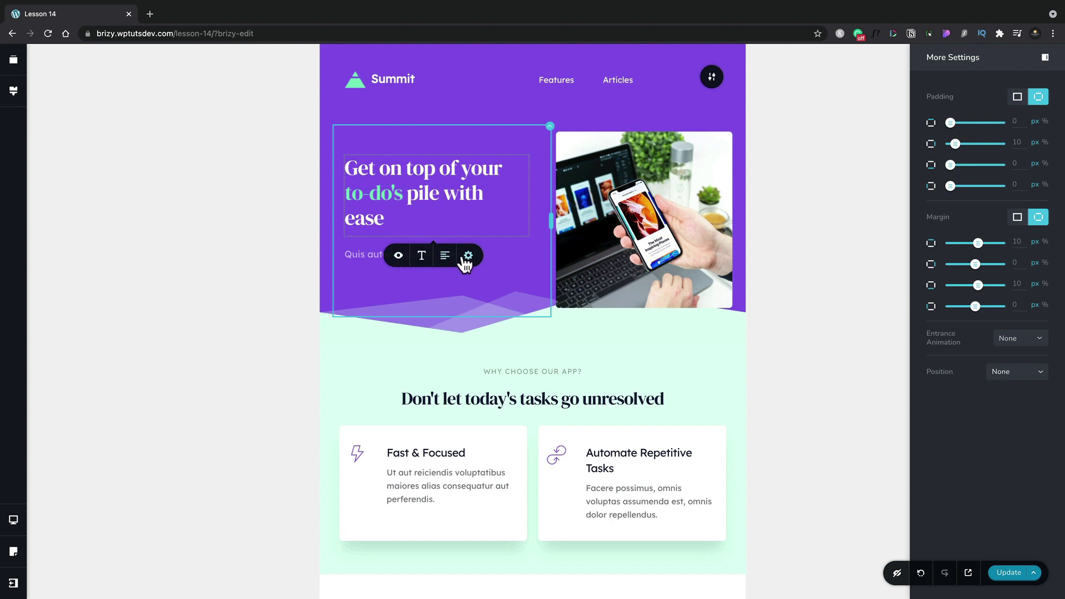
left_click(627, 196)
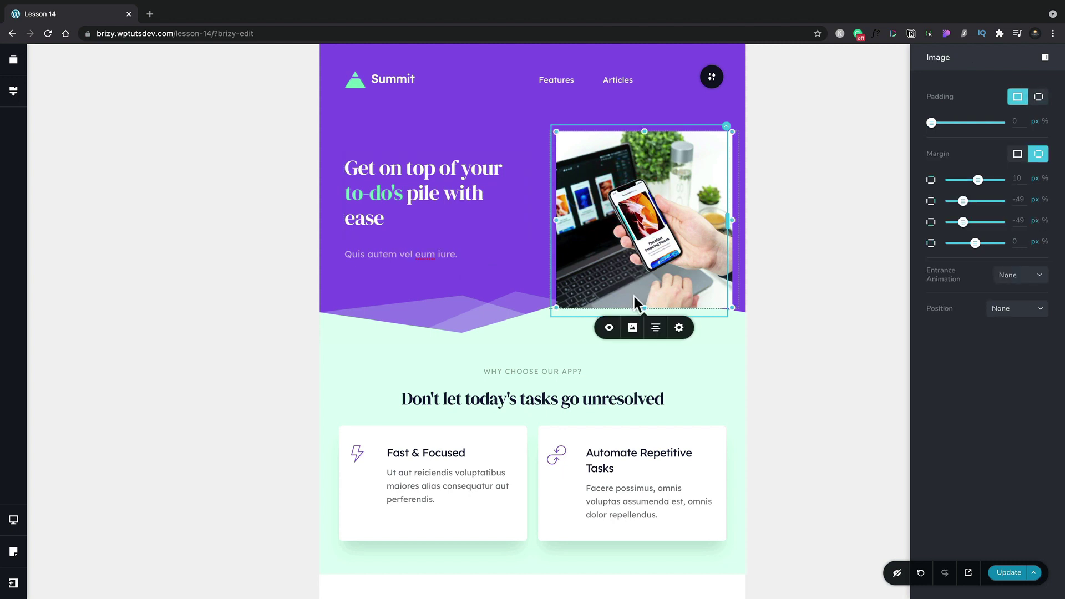
left_click(633, 329)
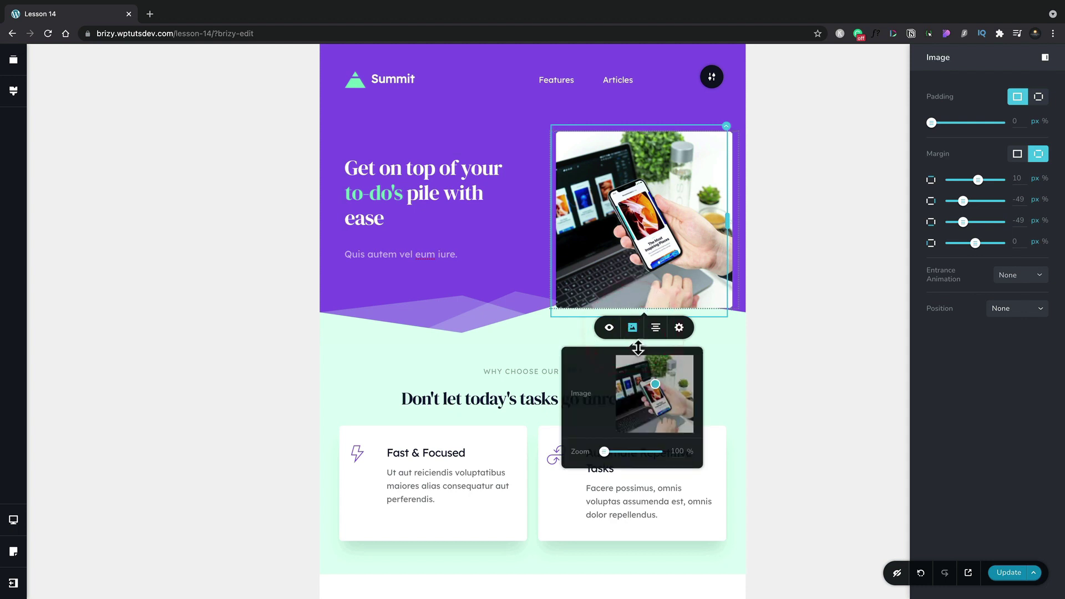
left_click_drag(655, 384, 667, 401)
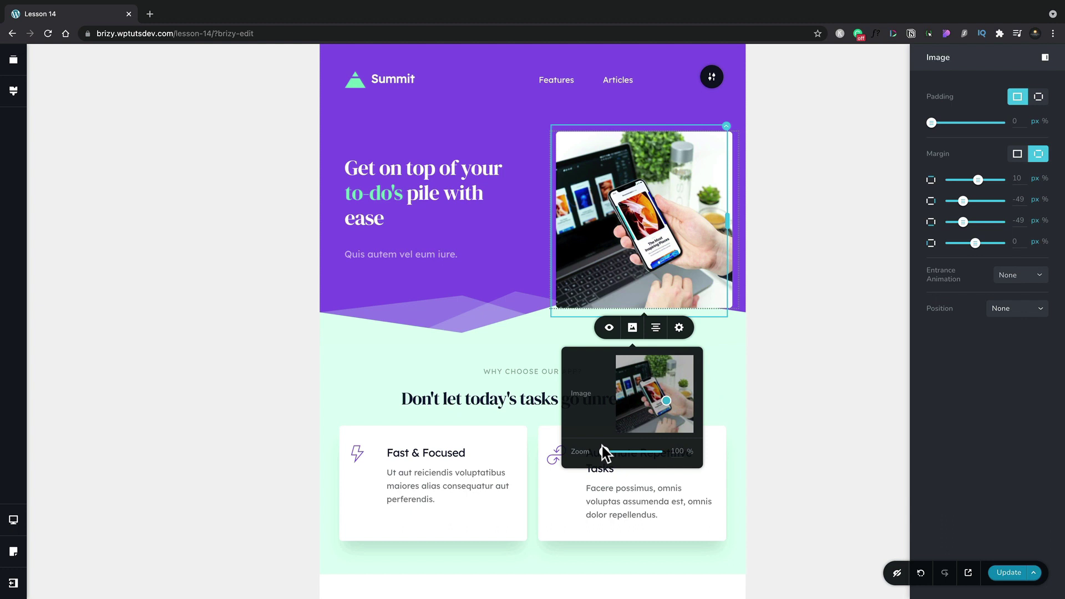